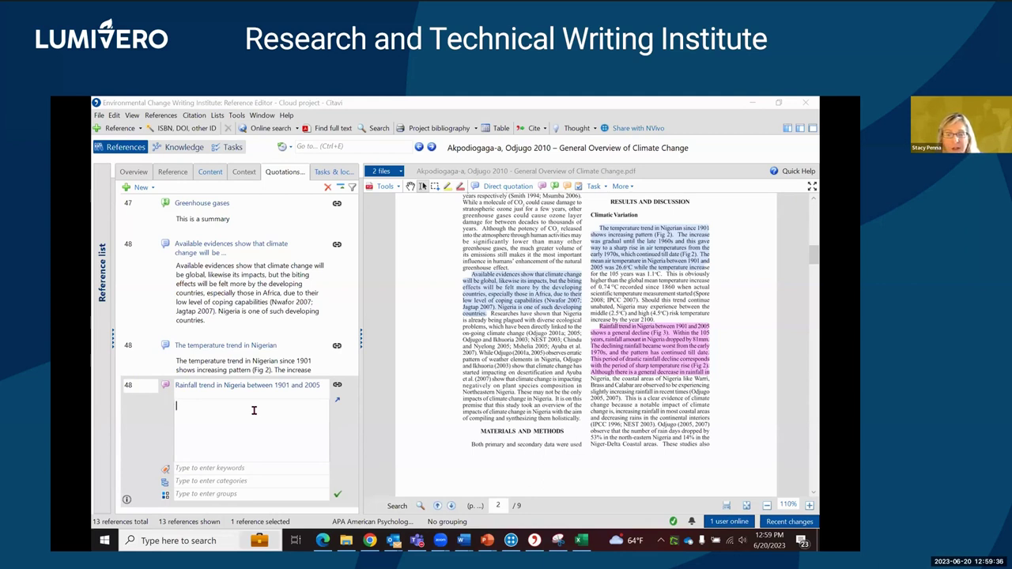
- Comment the rainfall quotation 'The mention rainfall' and assign it to 3 Key Themes
{"action": "type", "text": "The "}
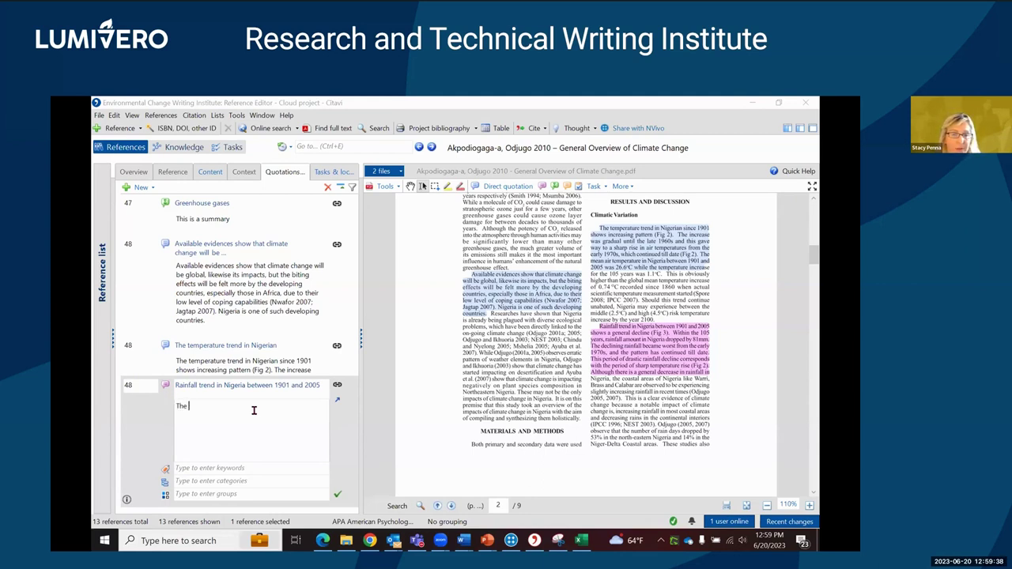
{"action": "type", "text": "mention rainfall"}
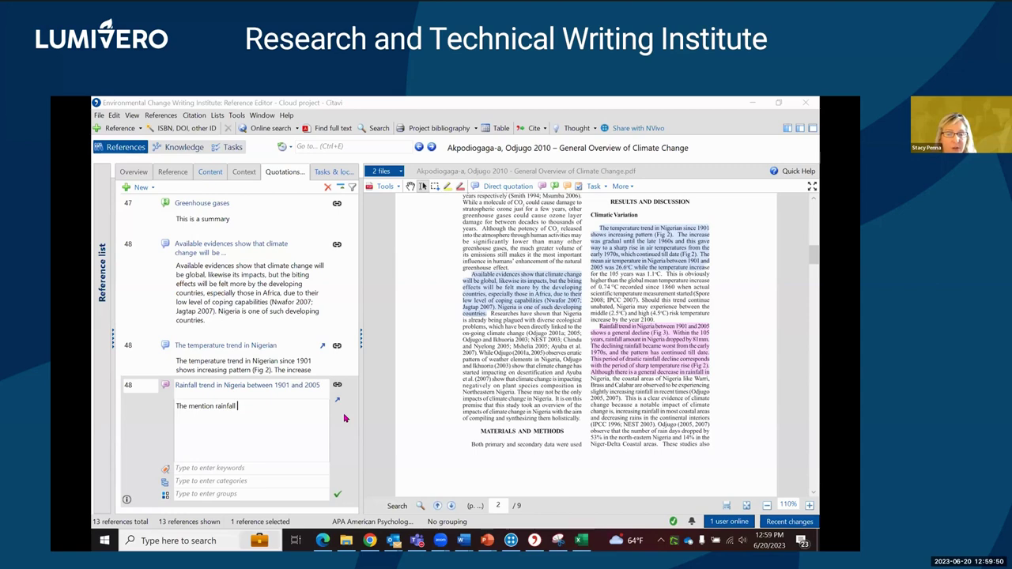
{"action": "left_click", "coordinate": [173, 481]}
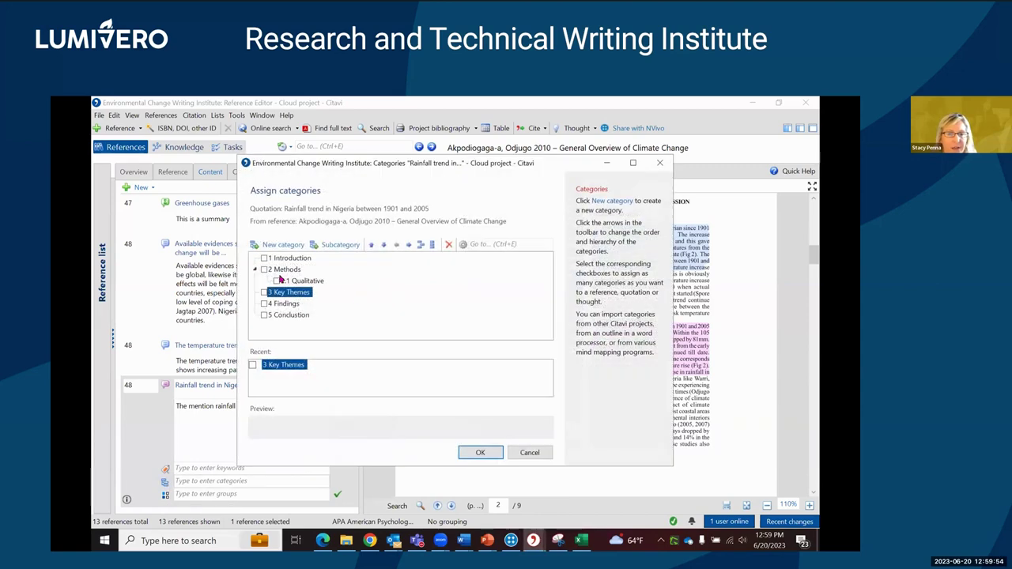
{"action": "left_click", "coordinate": [264, 293]}
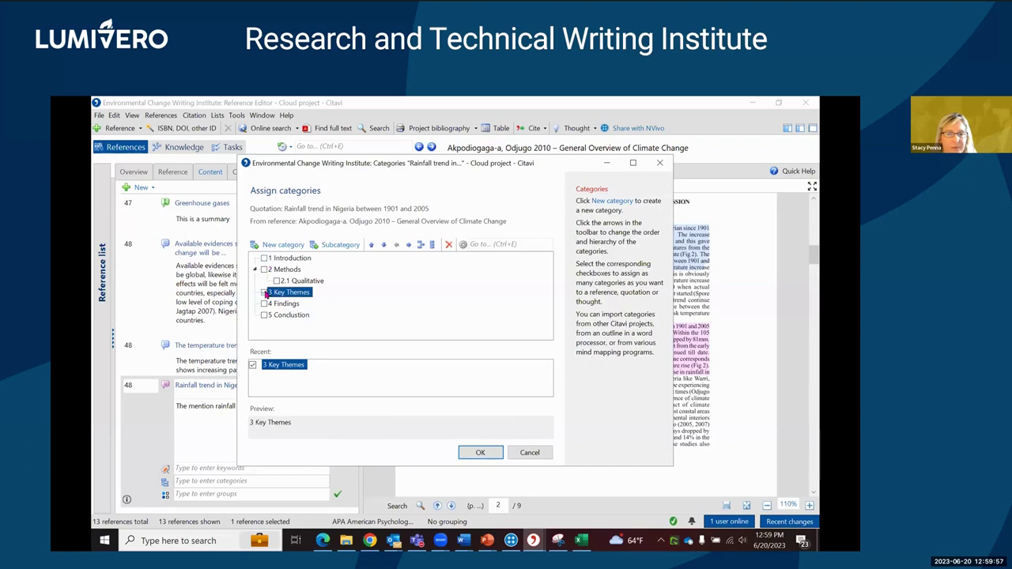
{"action": "left_click", "coordinate": [478, 453]}
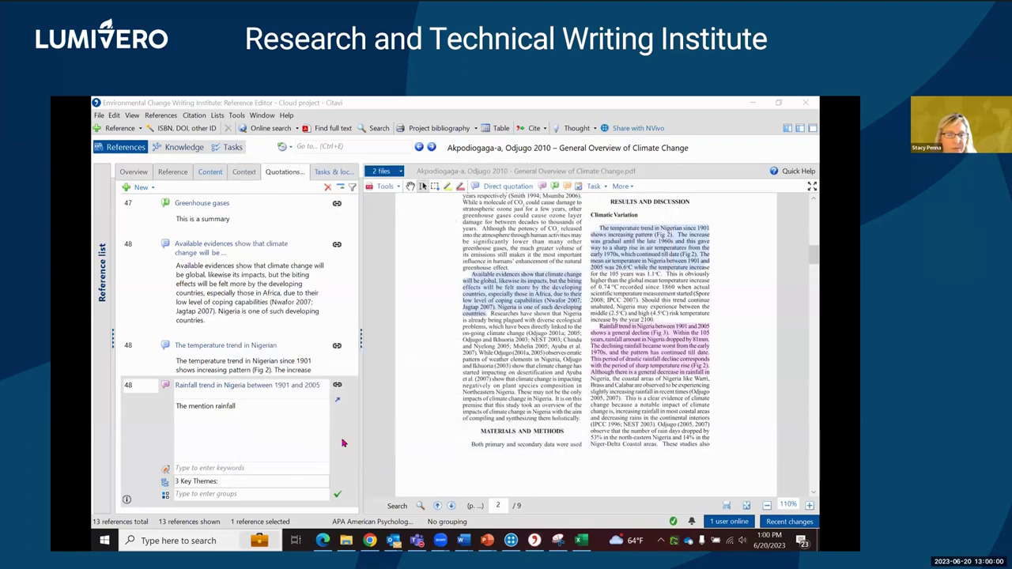
- Finish the rainfall quotation and scroll up the article to the Fig. 1 pie chart
{"action": "left_click", "coordinate": [337, 346]}
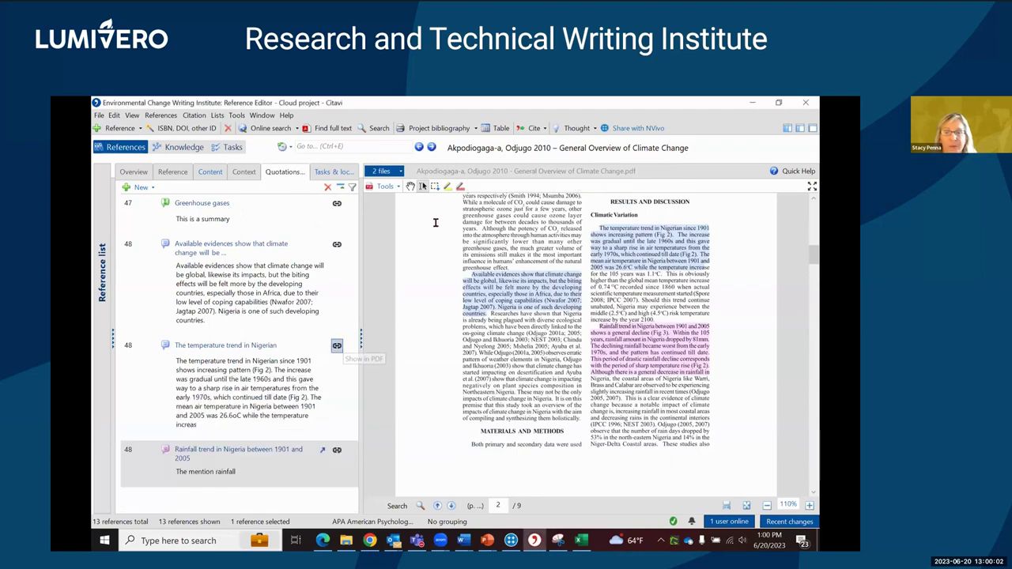
{"action": "scroll", "coordinate": [538, 259], "scroll_direction": "up", "scroll_amount": 3}
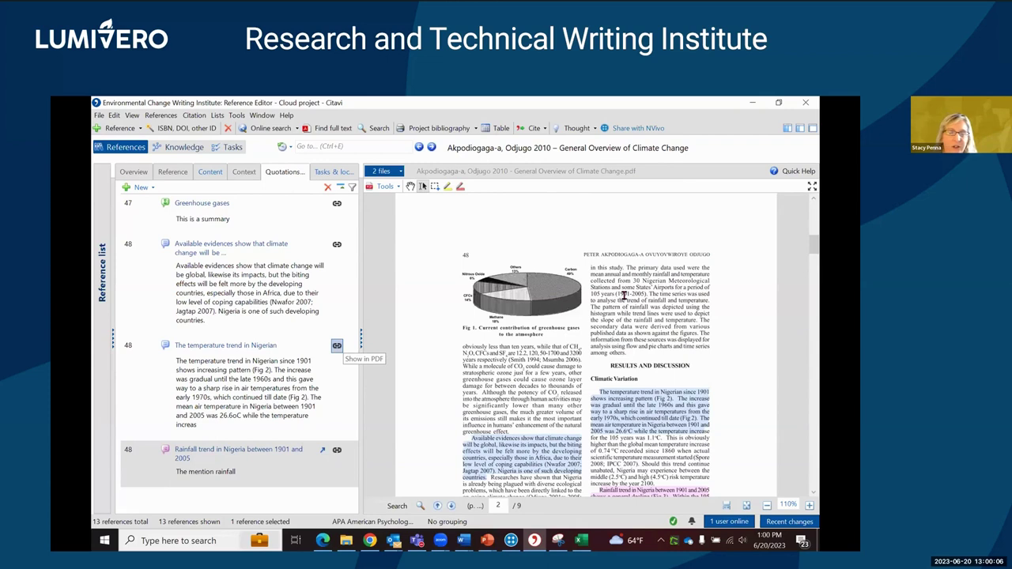
{"action": "scroll", "coordinate": [635, 292], "scroll_direction": "up", "scroll_amount": 1}
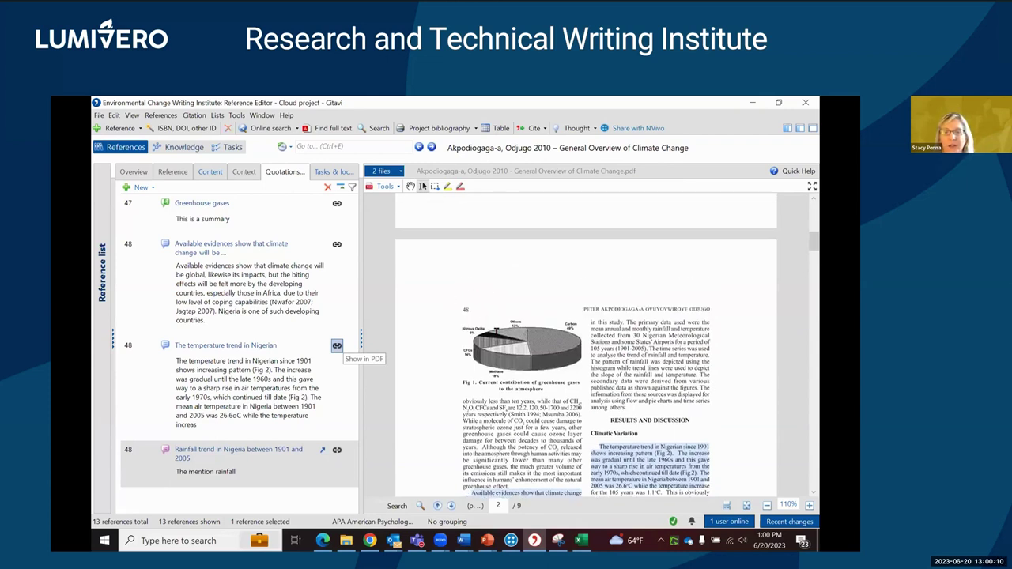
{"action": "double_click", "coordinate": [631, 348]}
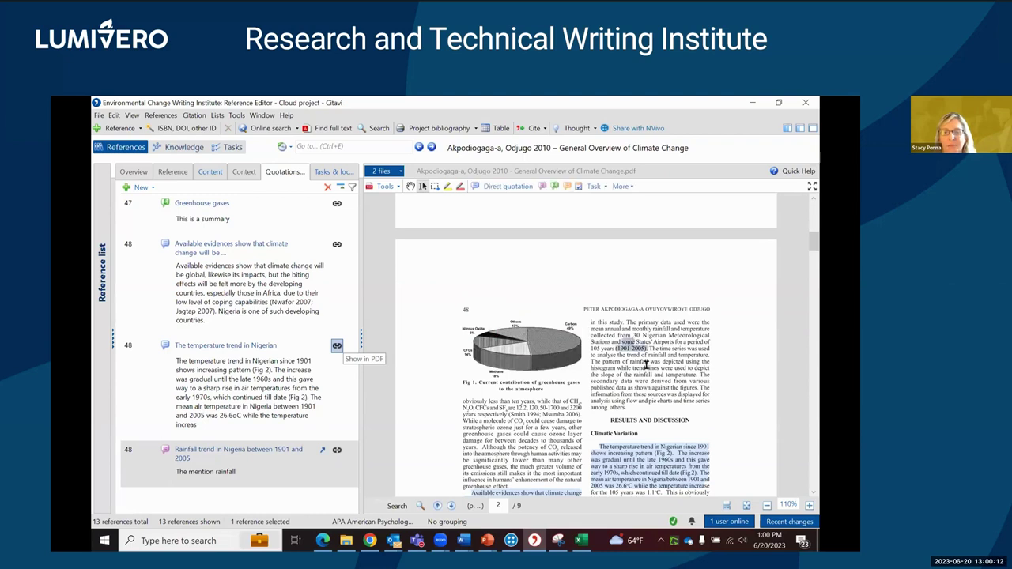
{"action": "left_click", "coordinate": [450, 311]}
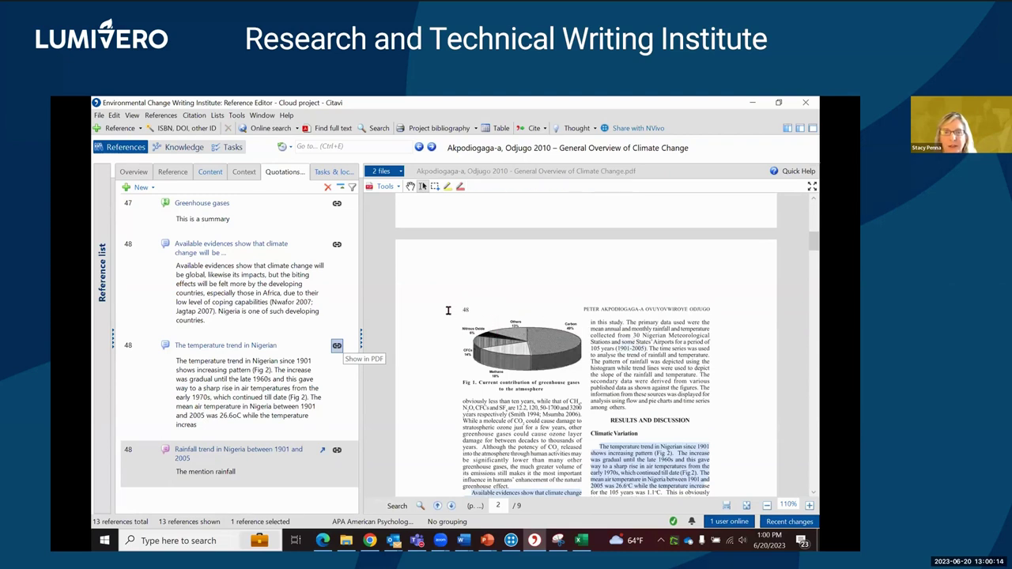
{"action": "double_click", "coordinate": [661, 355]}
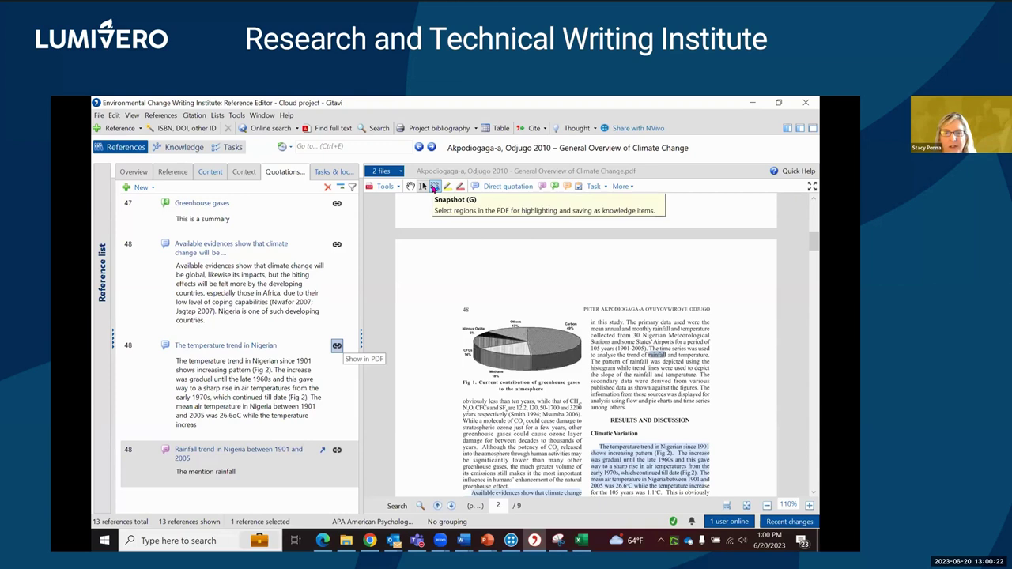
- Snapshot the greenhouse-gas pie chart as an image quotation under 3 Key Themes
{"action": "left_click", "coordinate": [434, 186]}
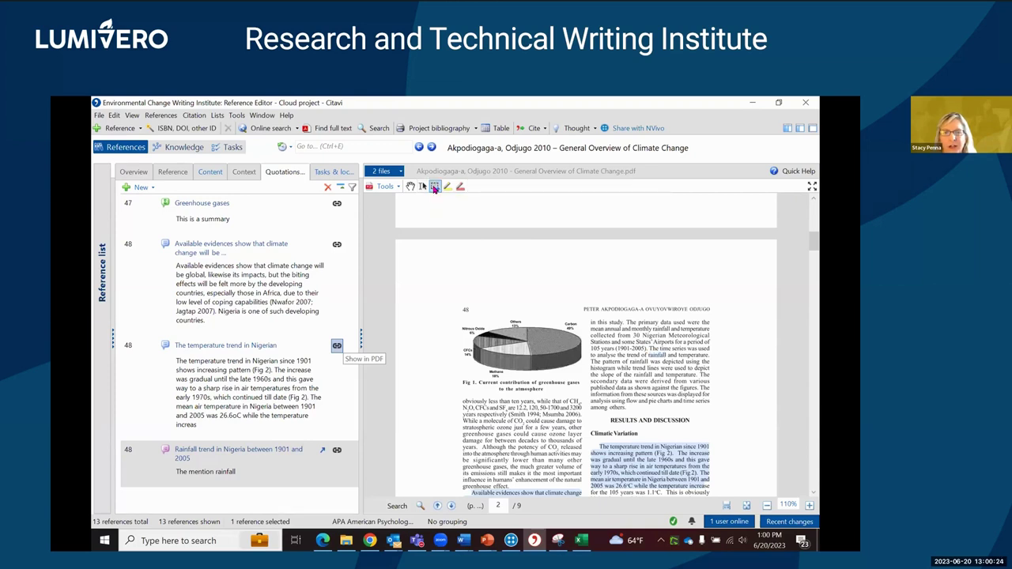
{"action": "left_click_drag", "start_coordinate": [431, 292], "coordinate": [584, 391]}
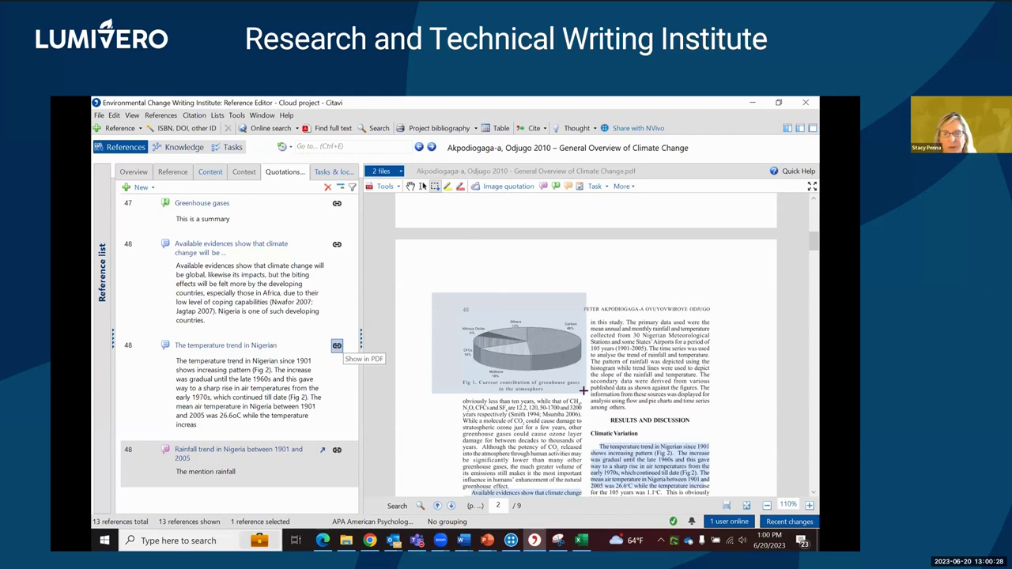
{"action": "left_click", "coordinate": [509, 186]}
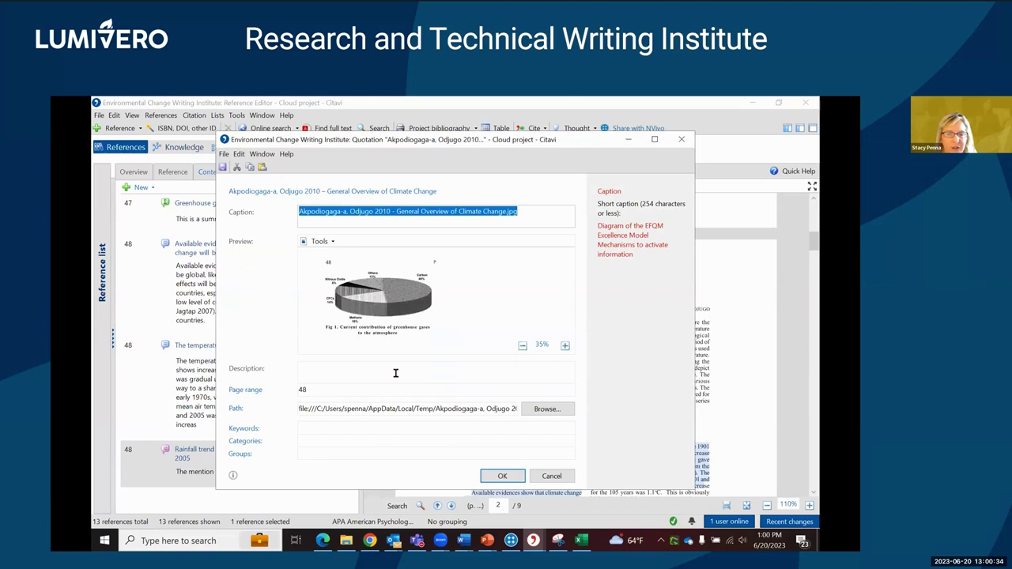
{"action": "left_click", "coordinate": [246, 440]}
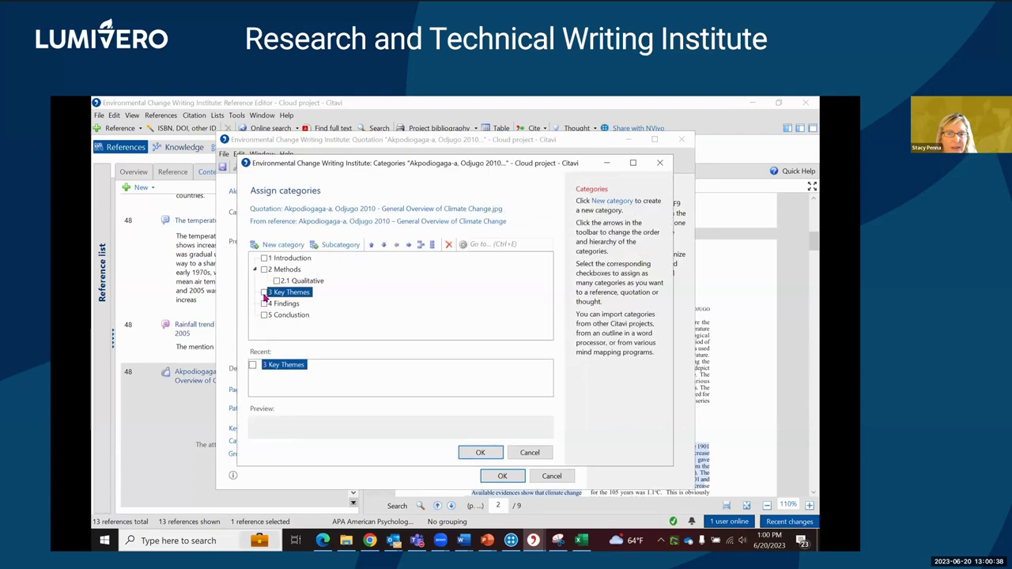
{"action": "left_click", "coordinate": [264, 292]}
{"action": "left_click", "coordinate": [480, 453]}
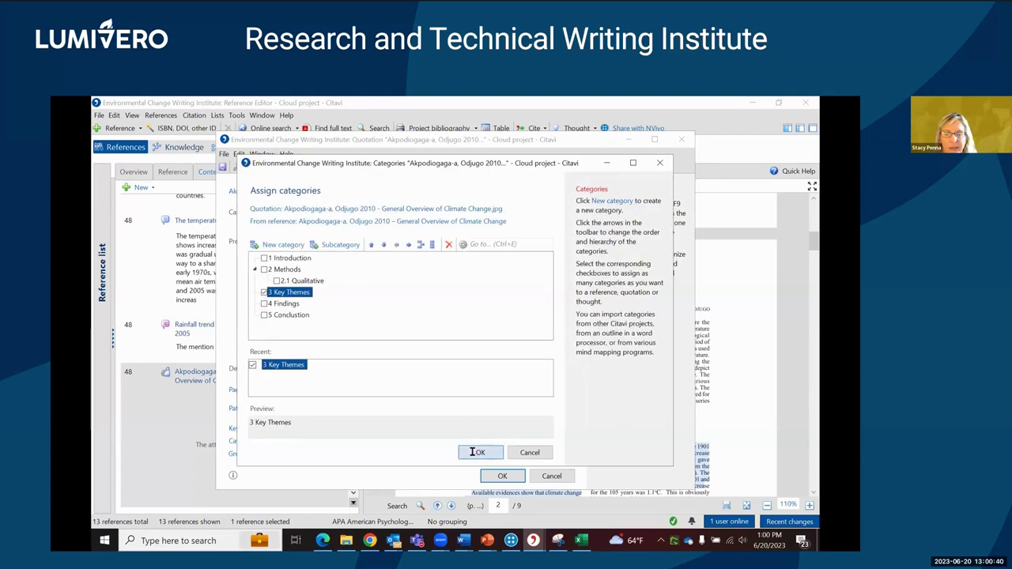
{"action": "left_click", "coordinate": [492, 476]}
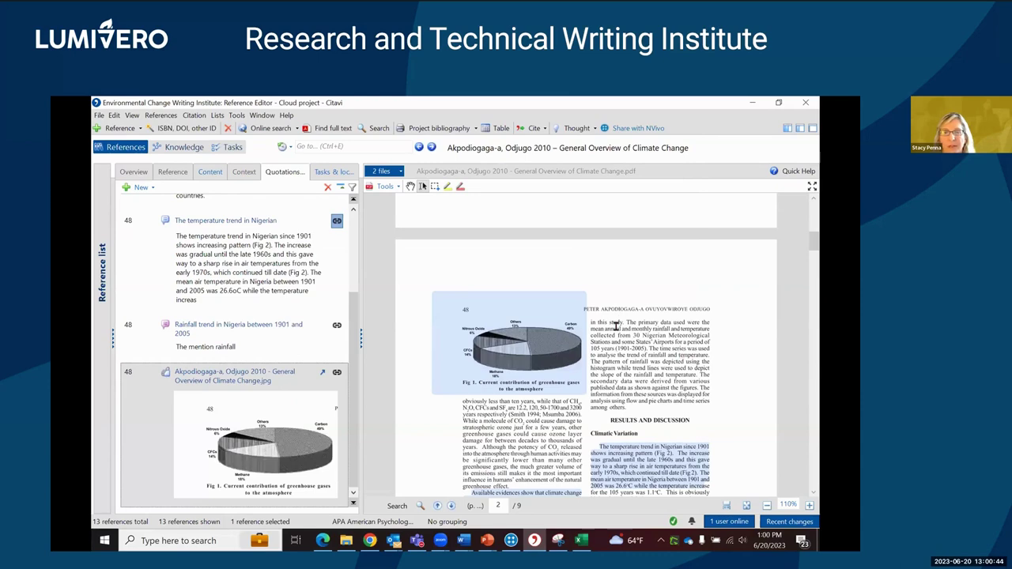
- Write a new thought titled 'Important info' with text 'This is important because'
{"action": "scroll", "coordinate": [617, 329], "scroll_direction": "up", "scroll_amount": 5}
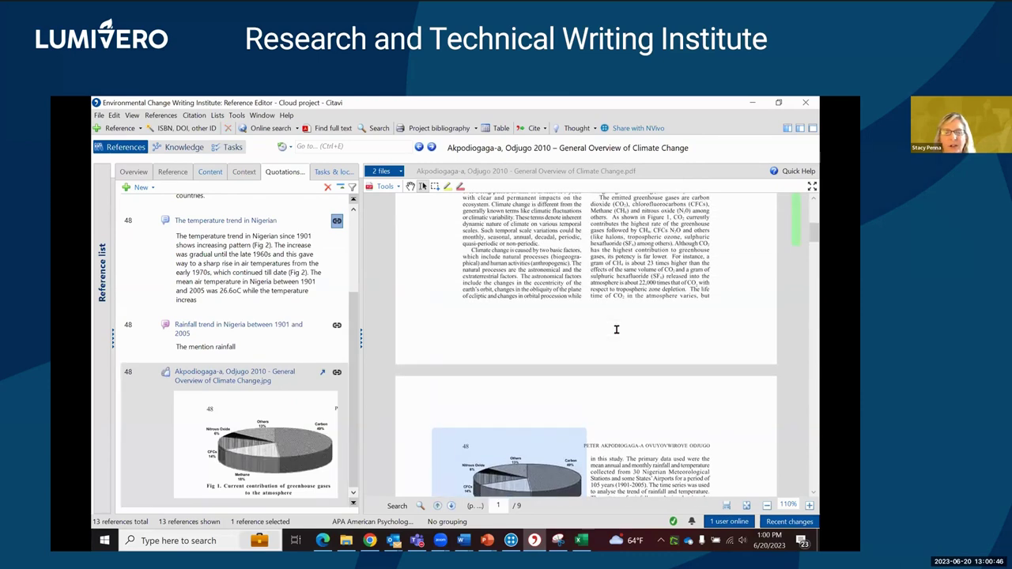
{"action": "scroll", "coordinate": [618, 329], "scroll_direction": "up", "scroll_amount": 6}
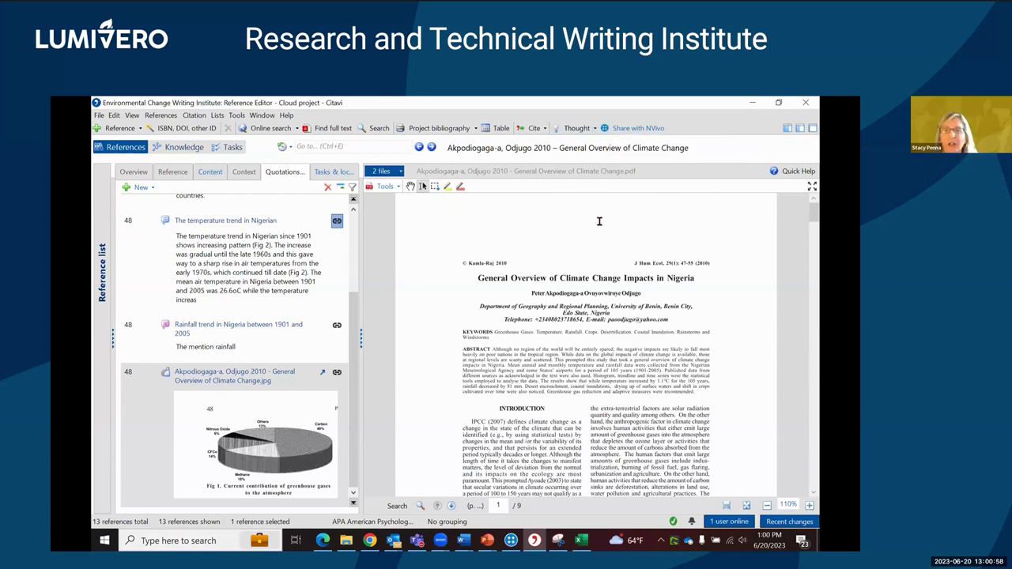
{"action": "left_click", "coordinate": [578, 129]}
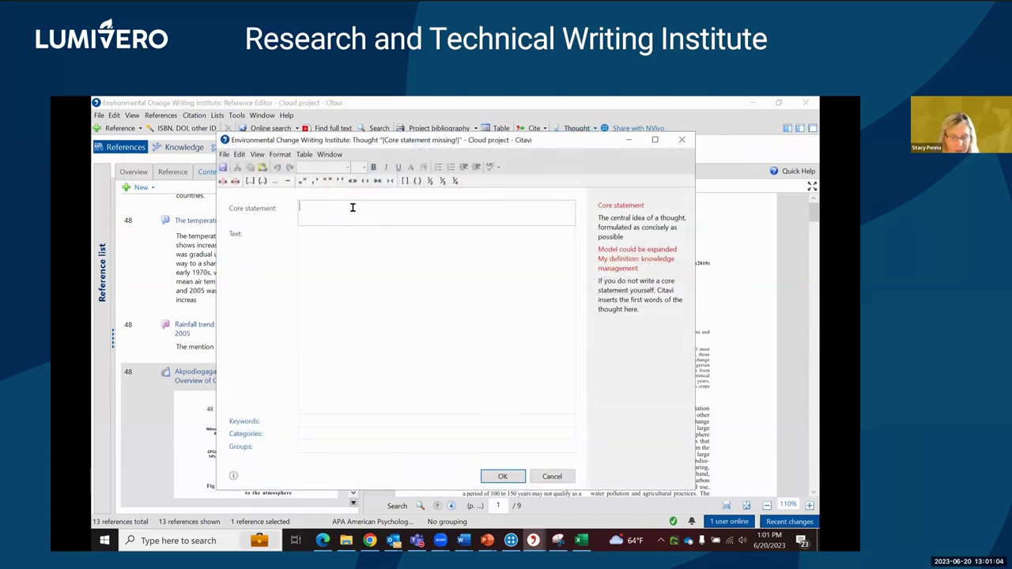
{"action": "type", "text": "I"}
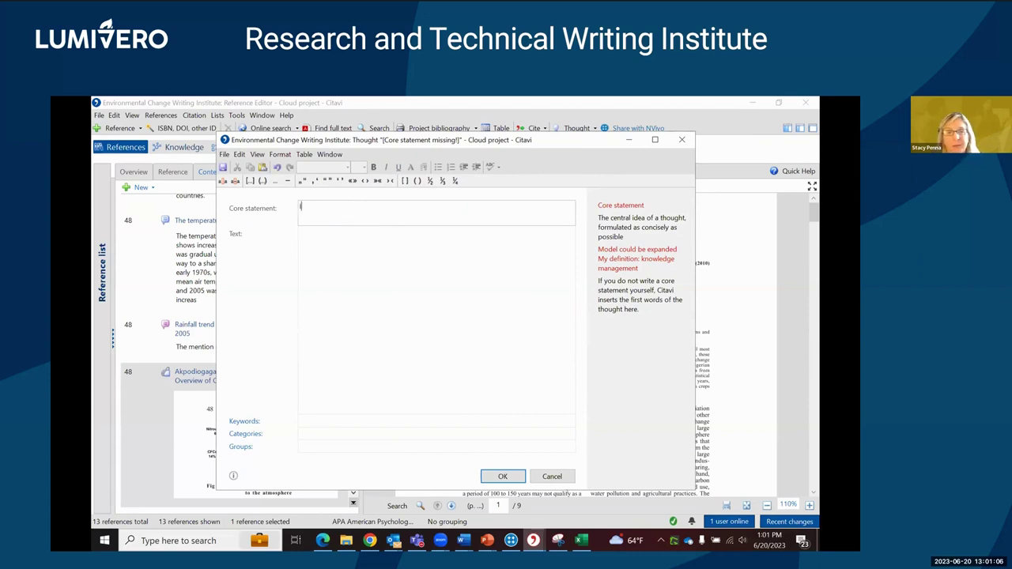
{"action": "type", "text": "mportant info"}
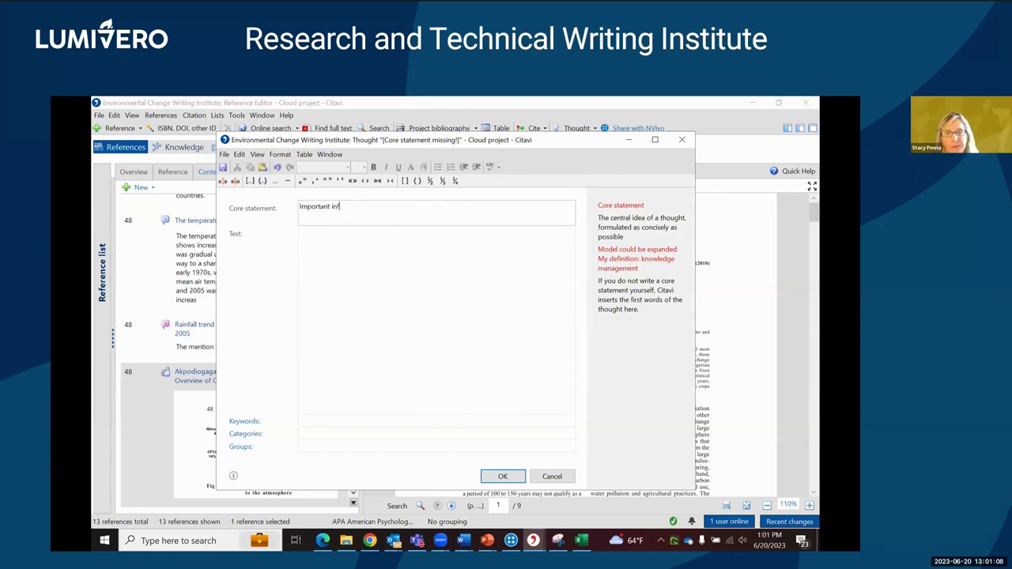
{"action": "left_click", "coordinate": [336, 253]}
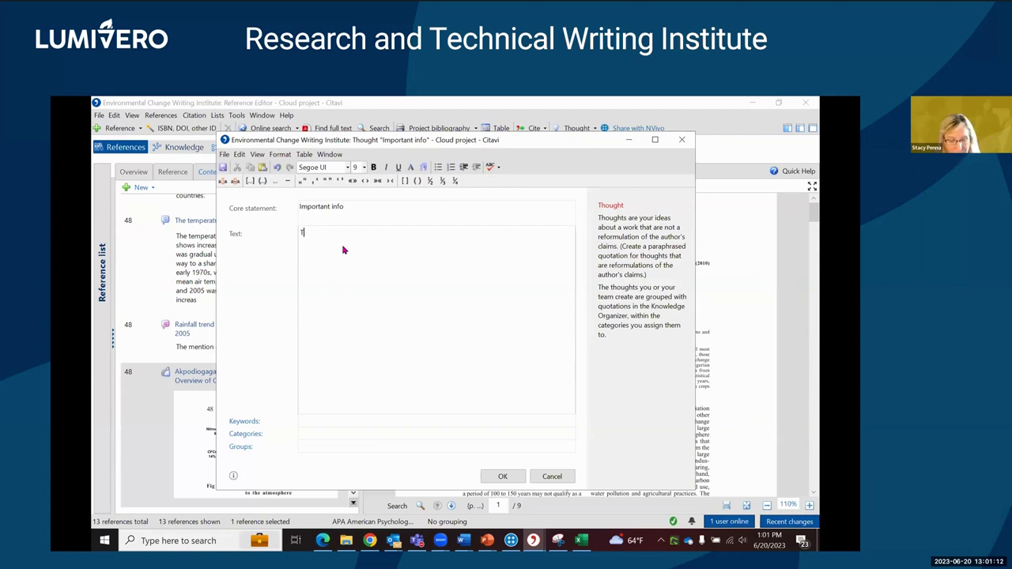
{"action": "type", "text": "This is impor"}
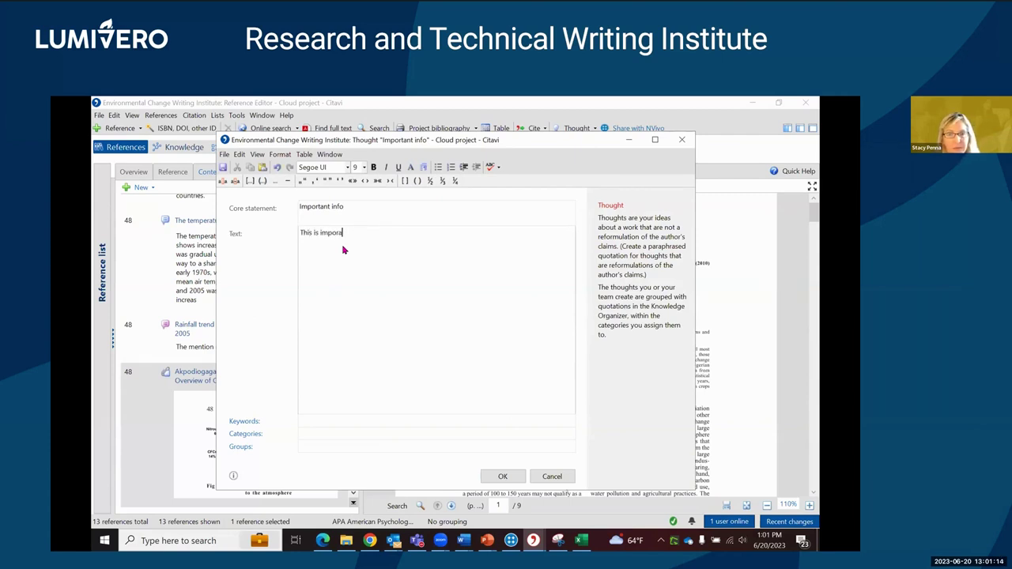
{"action": "type", "text": "tant because"}
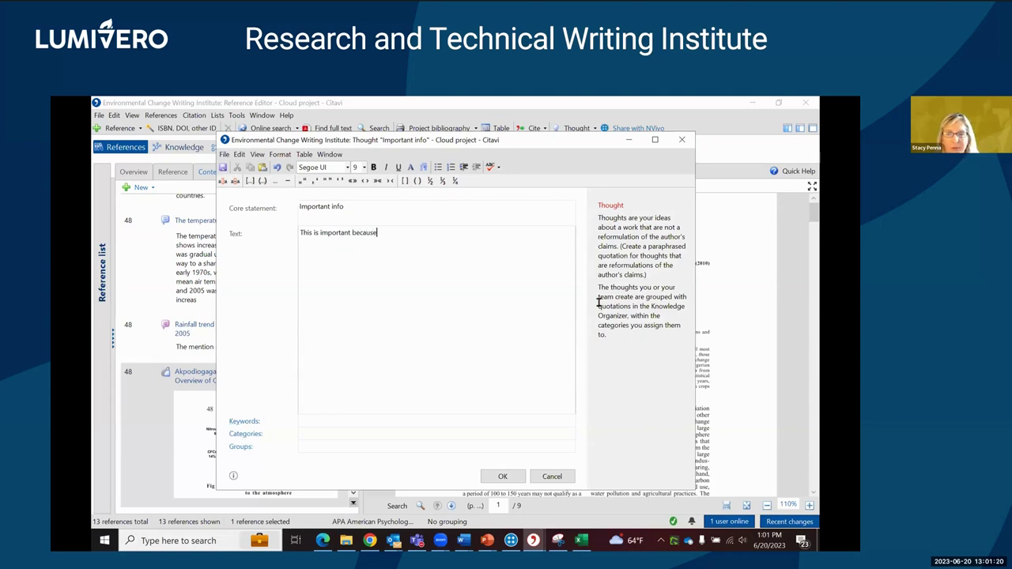
- File the thought under 3 Key Themes and save it
{"action": "left_click", "coordinate": [243, 434]}
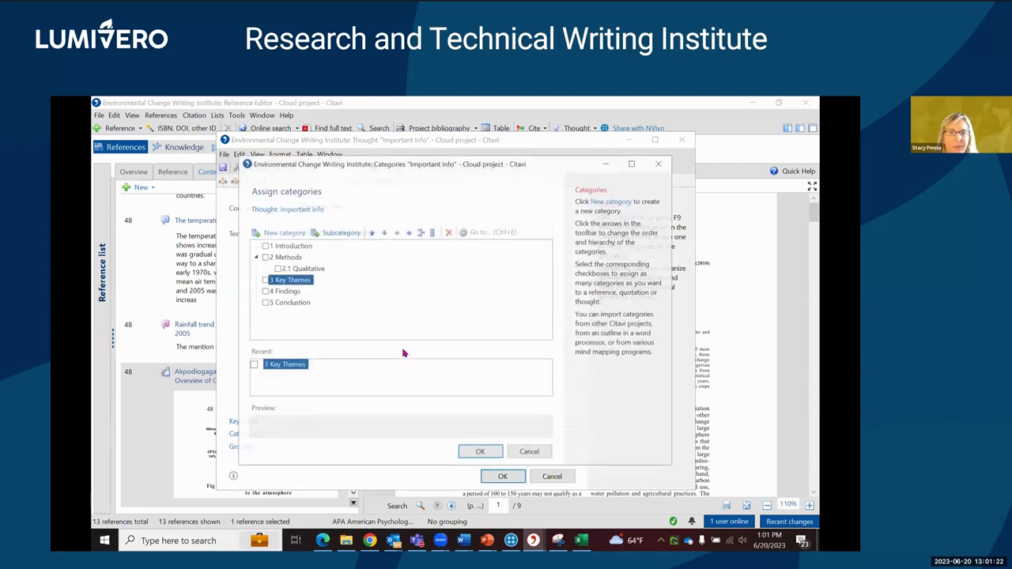
{"action": "left_click", "coordinate": [265, 280]}
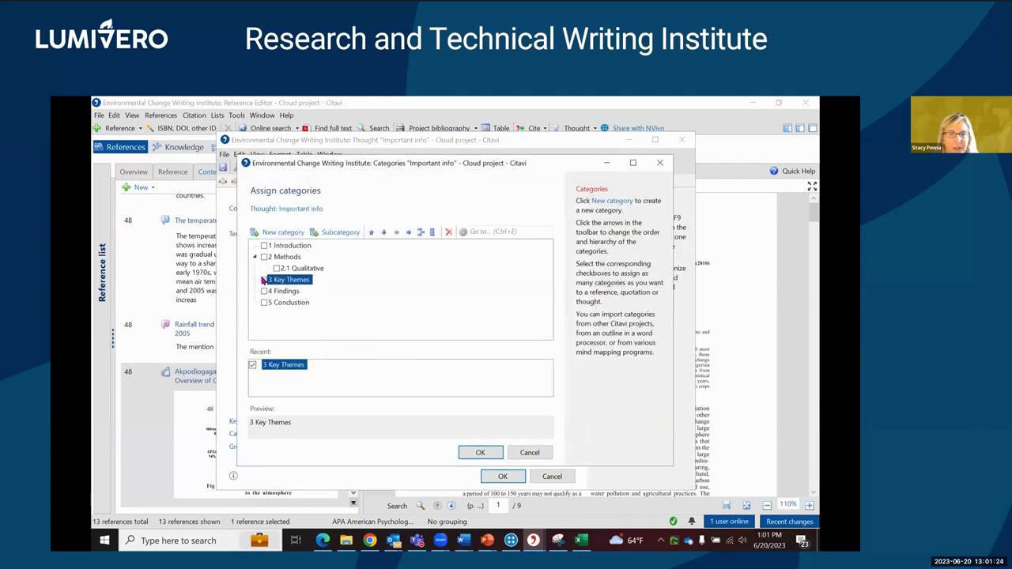
{"action": "left_click", "coordinate": [481, 452]}
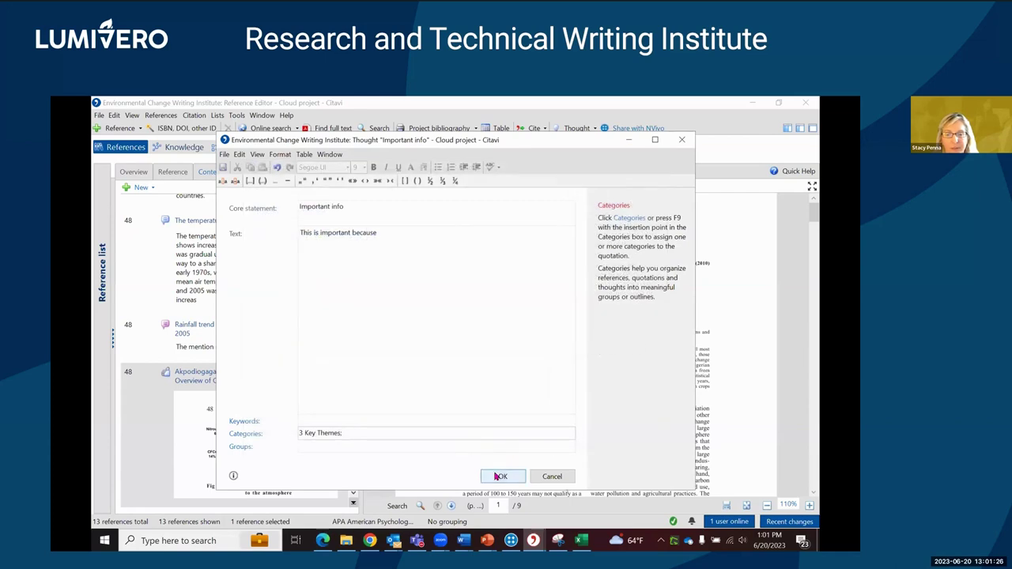
{"action": "left_click", "coordinate": [498, 476]}
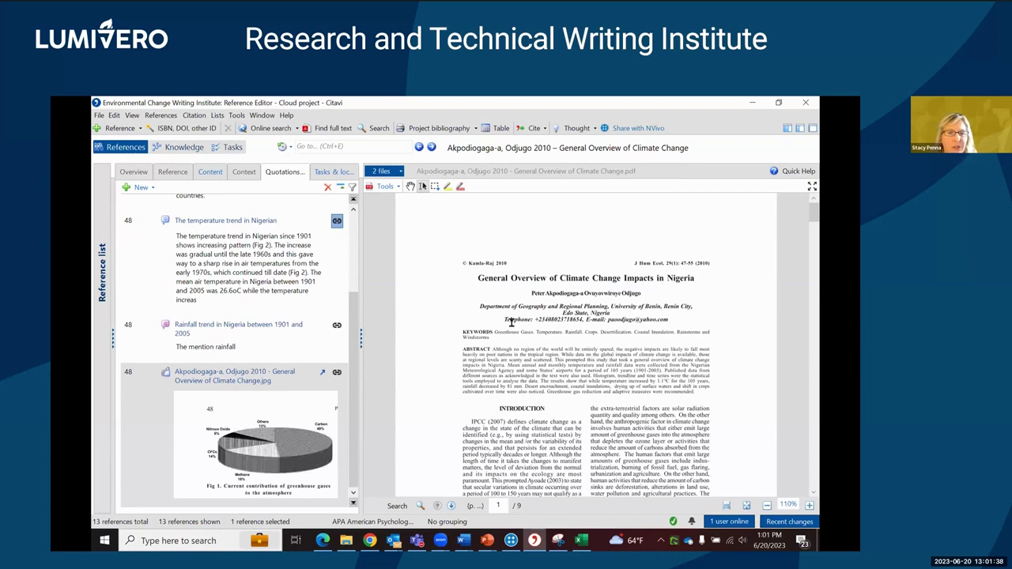
- Create a summary with core statement 'Article name' and text 'Study purpose etc'
{"action": "scroll", "coordinate": [348, 302], "scroll_direction": "up", "scroll_amount": 4}
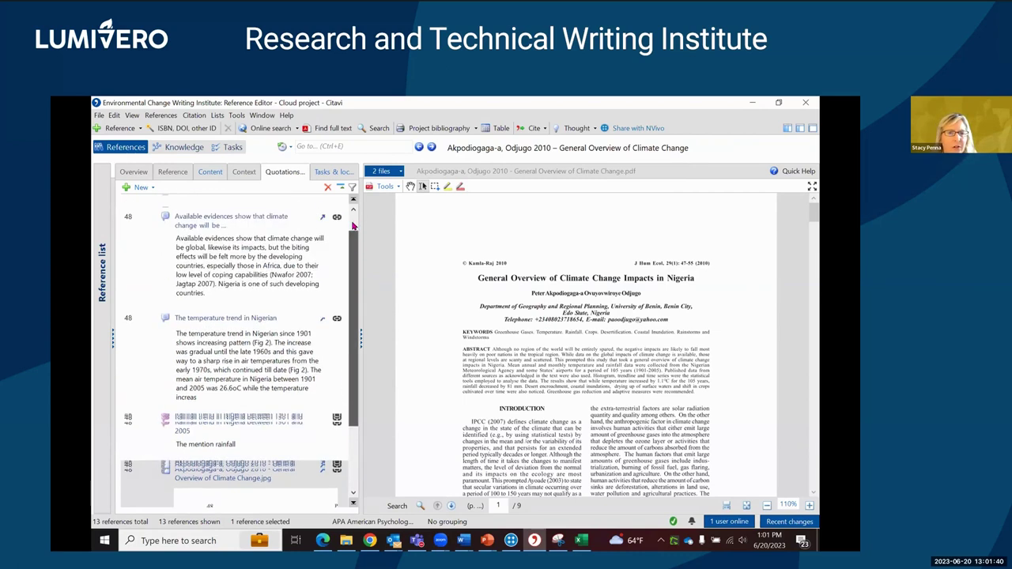
{"action": "left_click", "coordinate": [145, 187]}
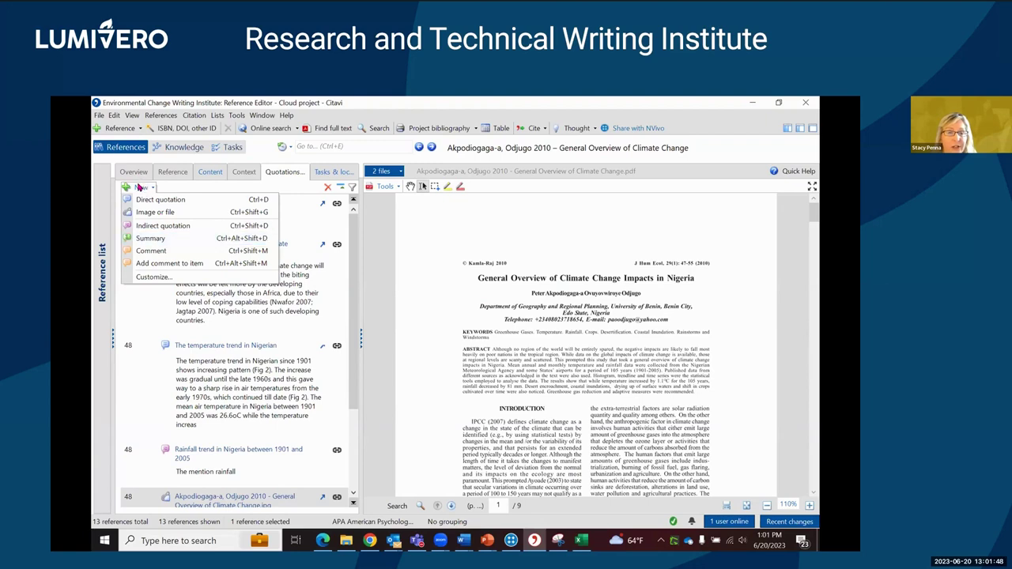
{"action": "left_click", "coordinate": [150, 238]}
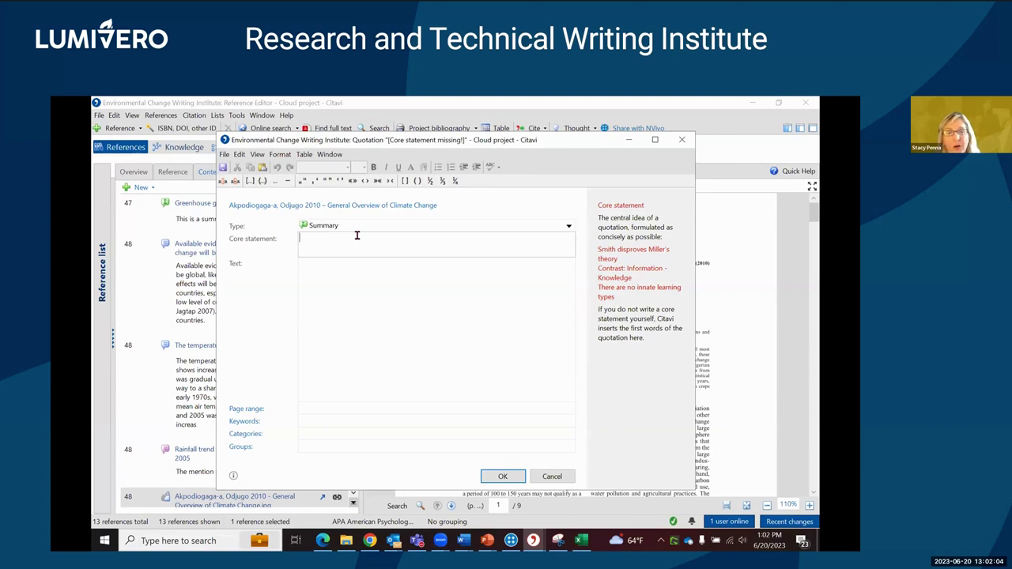
{"action": "type", "text": "Article name"}
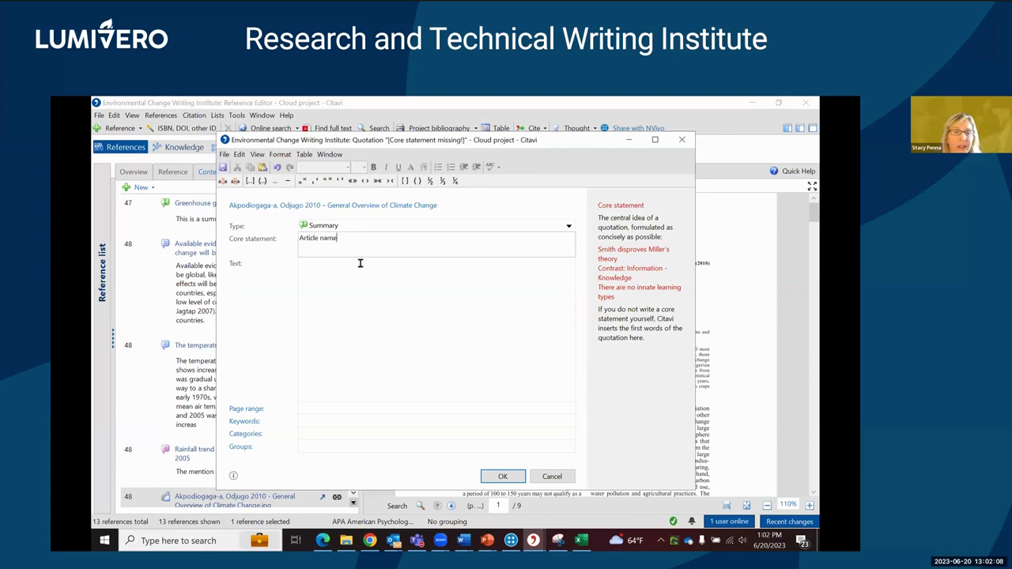
{"action": "left_click", "coordinate": [359, 270]}
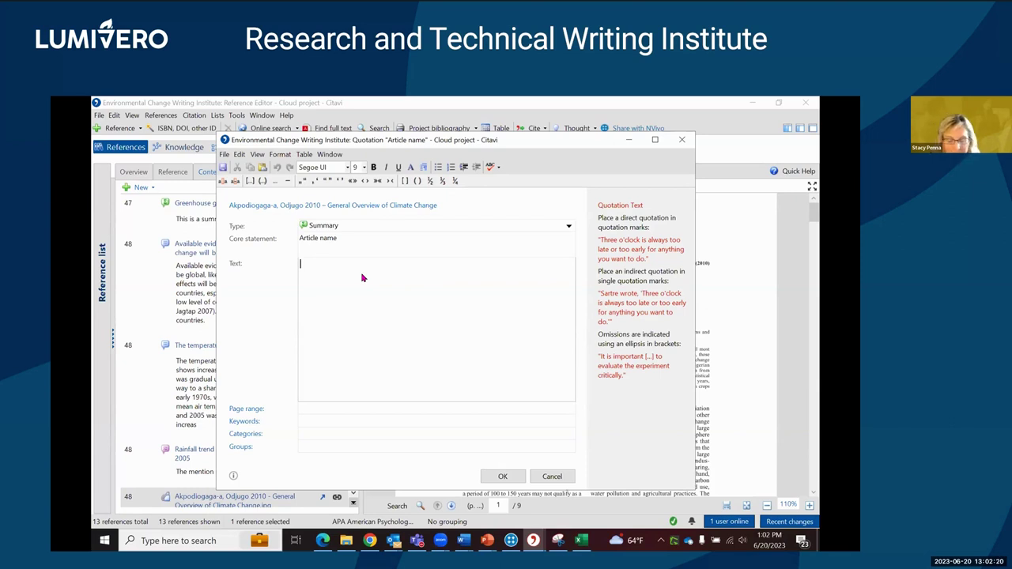
{"action": "type", "text": "Stud"}
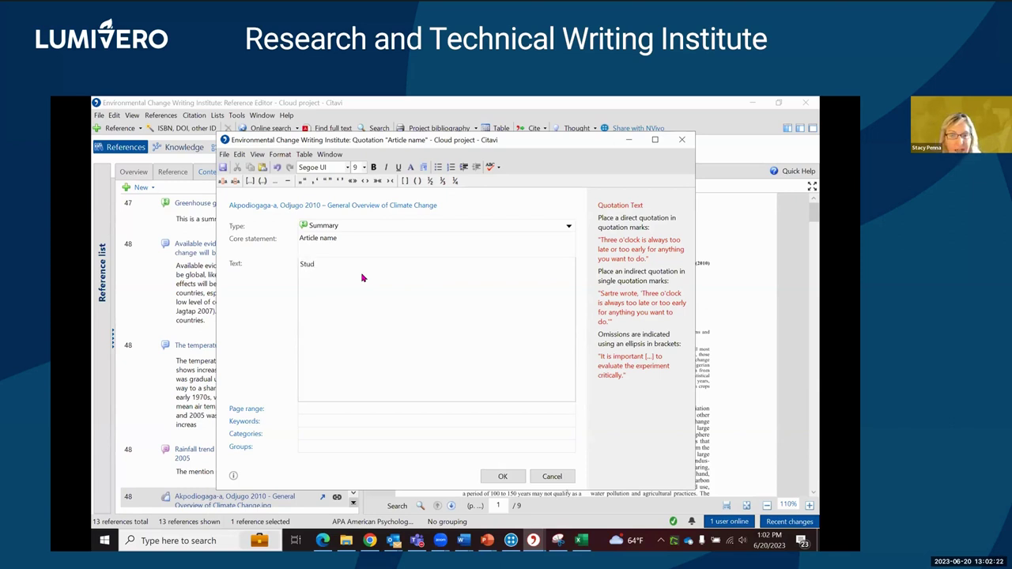
{"action": "type", "text": "y"}
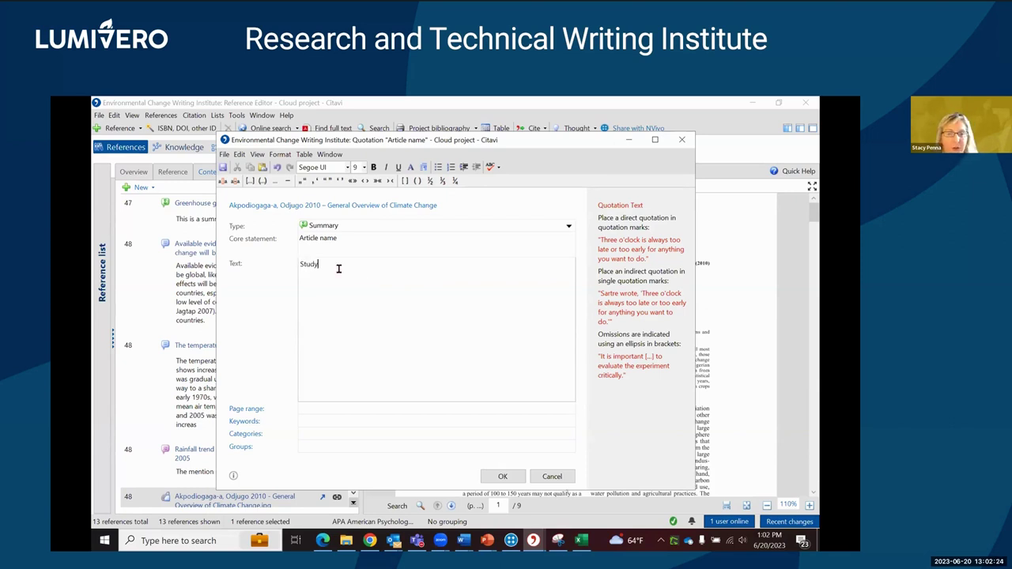
{"action": "type", "text": " pu"}
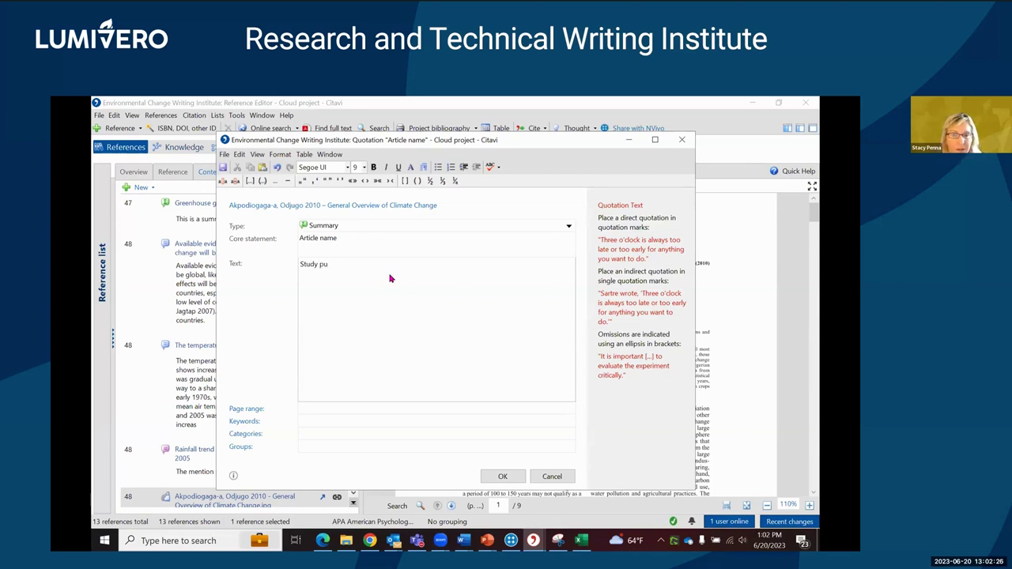
{"action": "type", "text": "rpose et"}
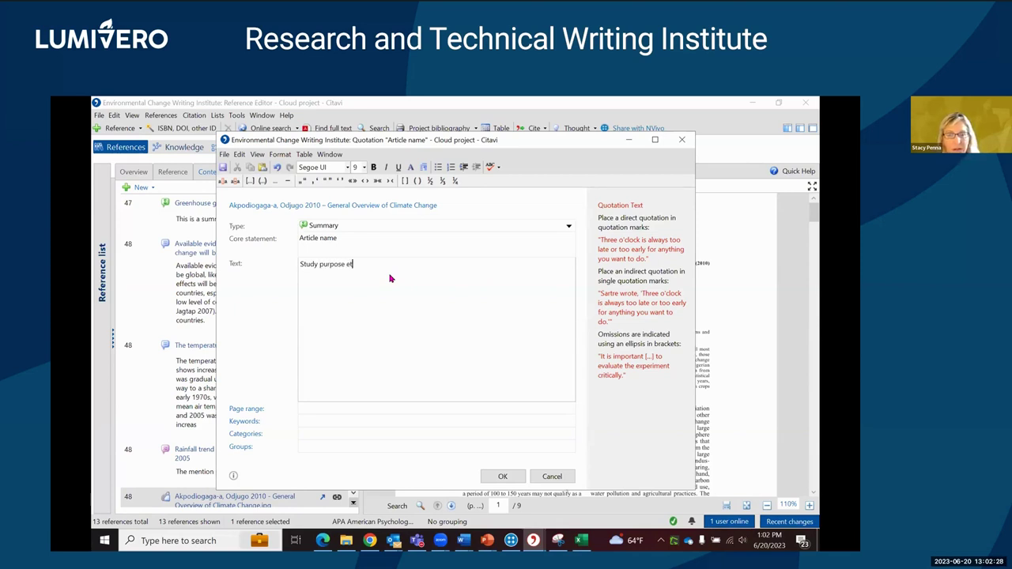
{"action": "type", "text": "c"}
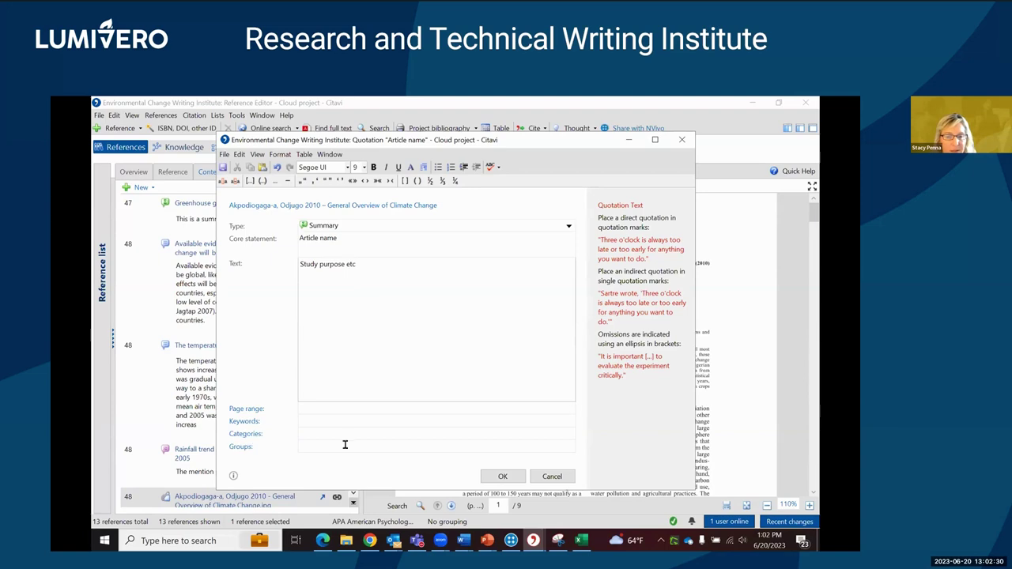
{"action": "left_click", "coordinate": [499, 475]}
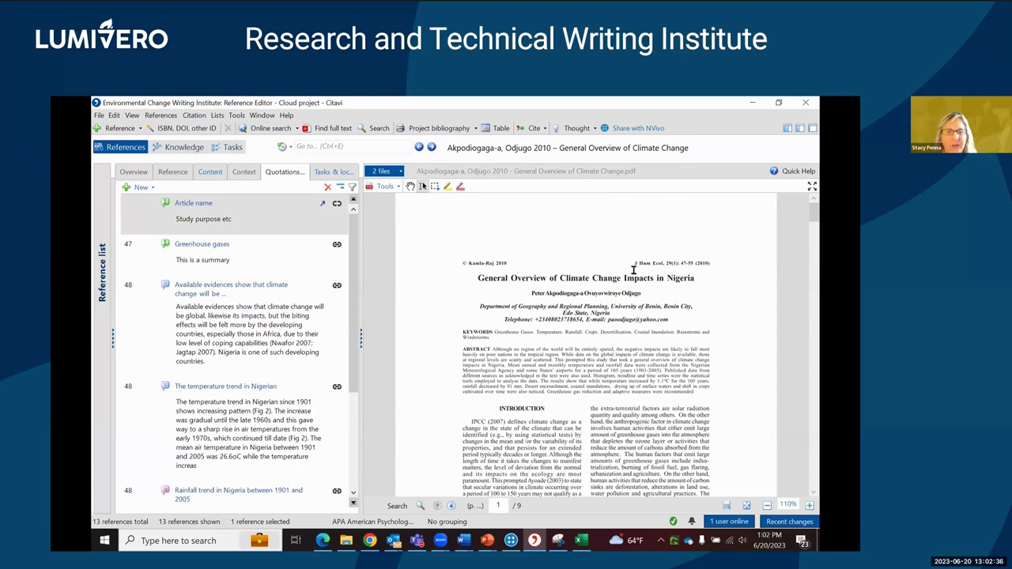
- Switch to the three-pane layout and drag the climate change article onto 2.1 Qualitative
{"action": "left_click", "coordinate": [788, 128]}
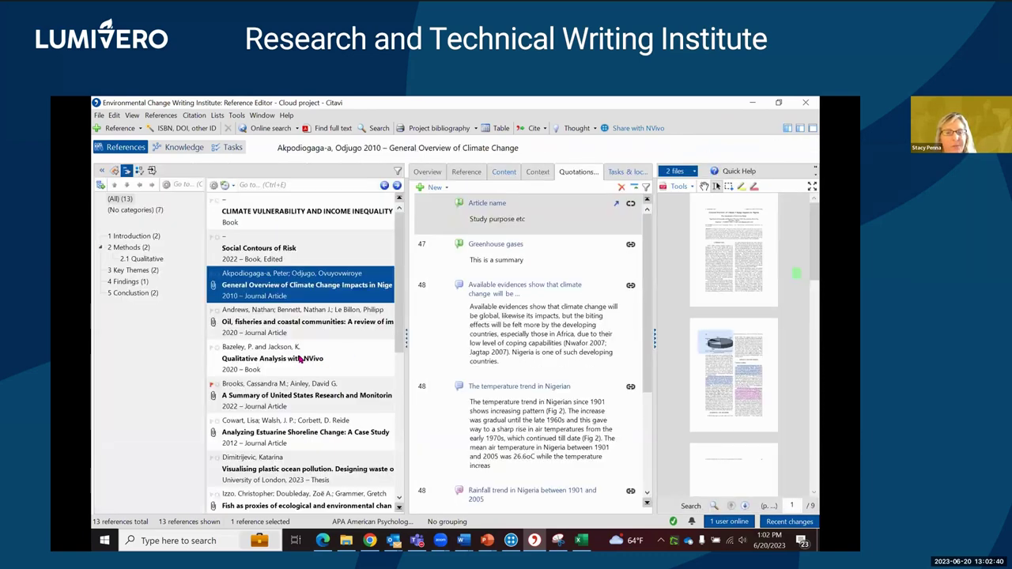
{"action": "left_click", "coordinate": [265, 333]}
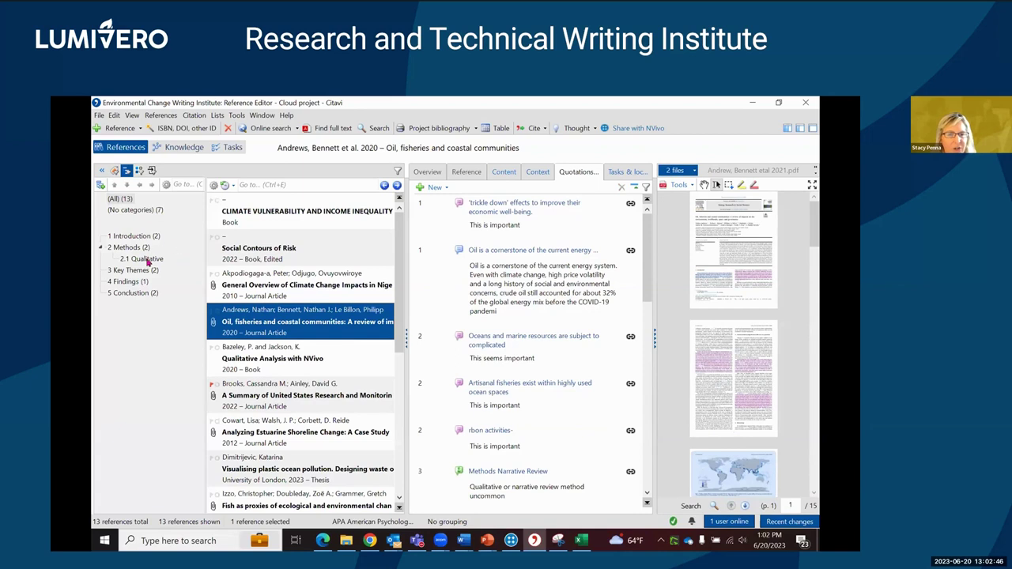
{"action": "left_click_drag", "start_coordinate": [230, 316], "coordinate": [147, 274]}
{"action": "left_click_drag", "start_coordinate": [237, 284], "coordinate": [164, 257]}
{"action": "left_click_drag", "start_coordinate": [142, 255], "coordinate": [136, 260]}
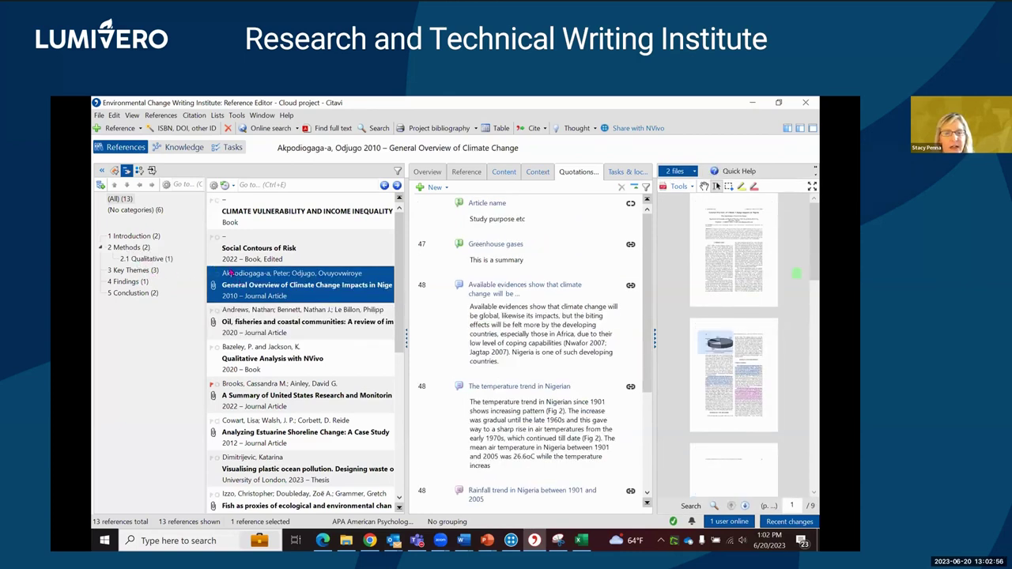
{"action": "left_click", "coordinate": [289, 317]}
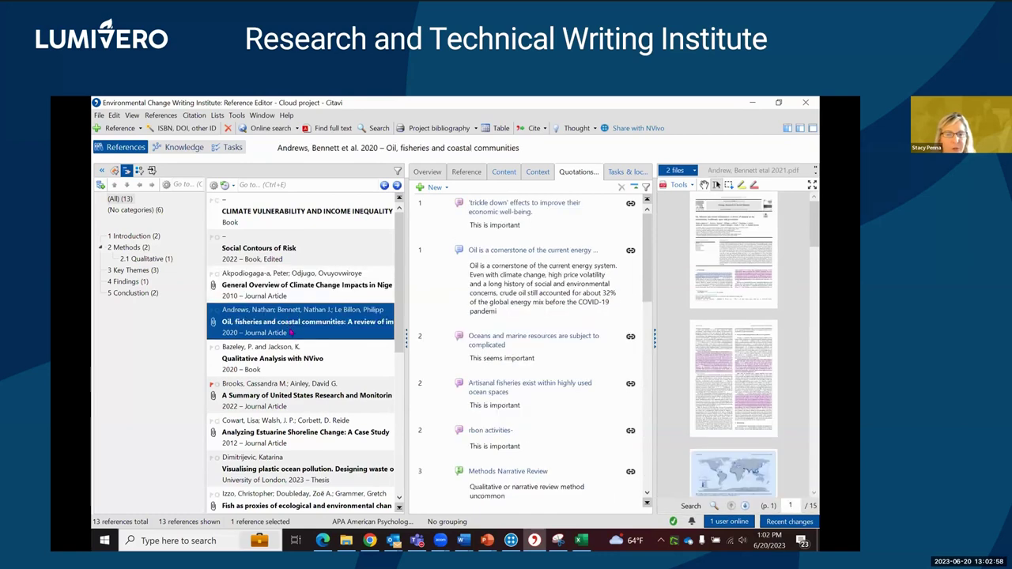
{"action": "scroll", "coordinate": [281, 313], "scroll_direction": "down", "scroll_amount": 6}
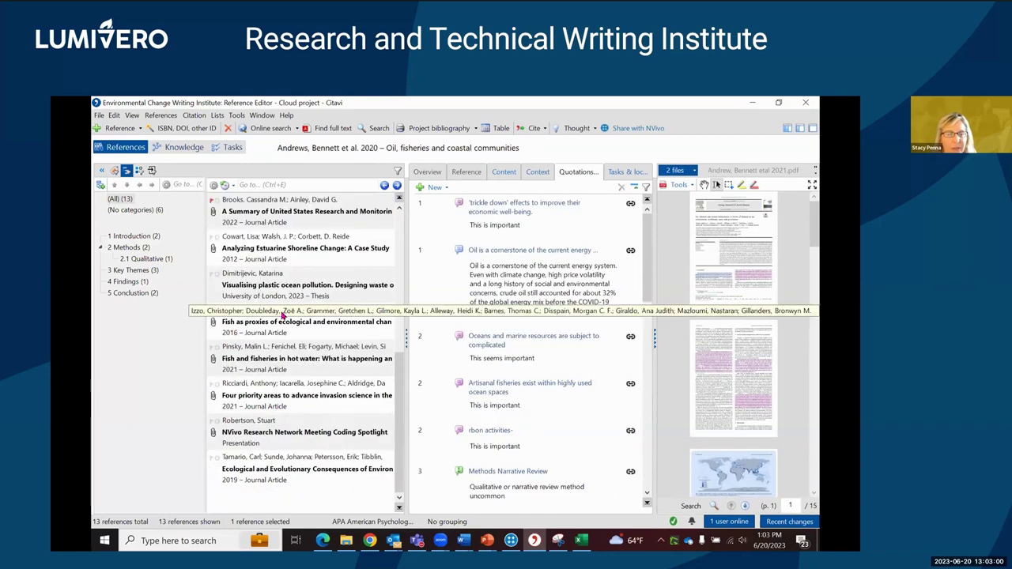
{"action": "scroll", "coordinate": [296, 294], "scroll_direction": "up", "scroll_amount": 5}
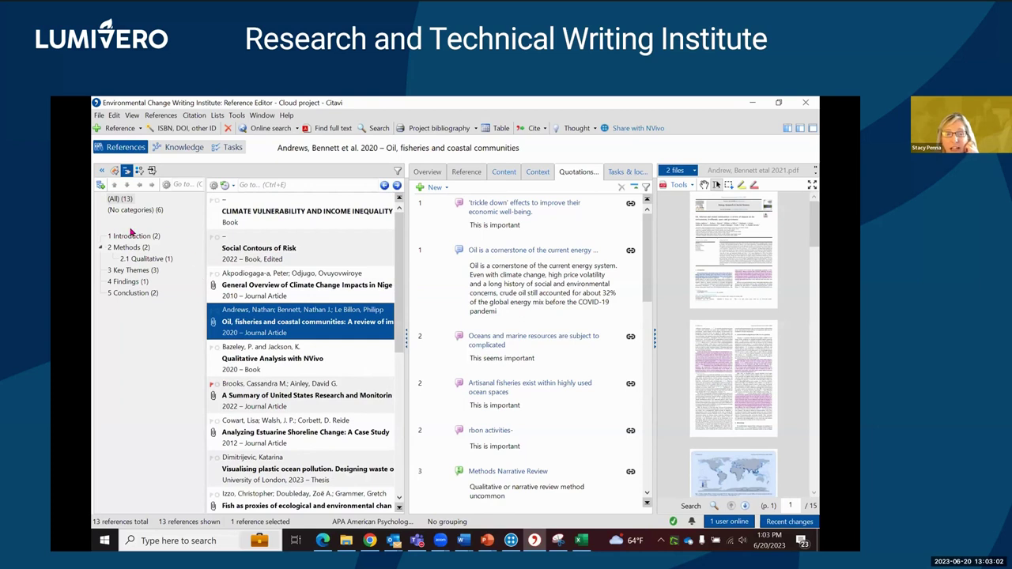